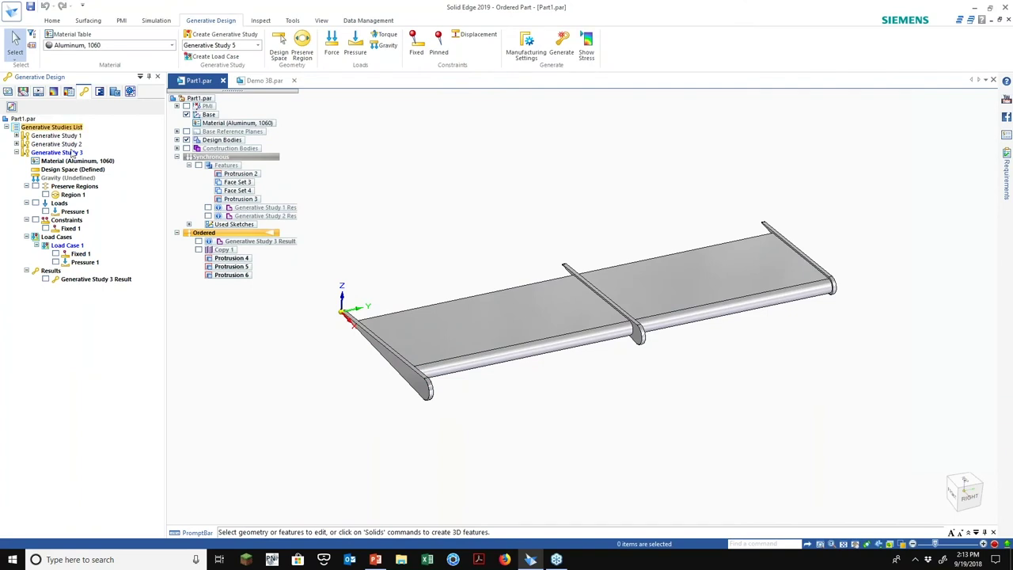
# Step: Hide the design bodies and display the Generative Study 1 result to examine the optimized wing shape
pyautogui.click(71, 152)
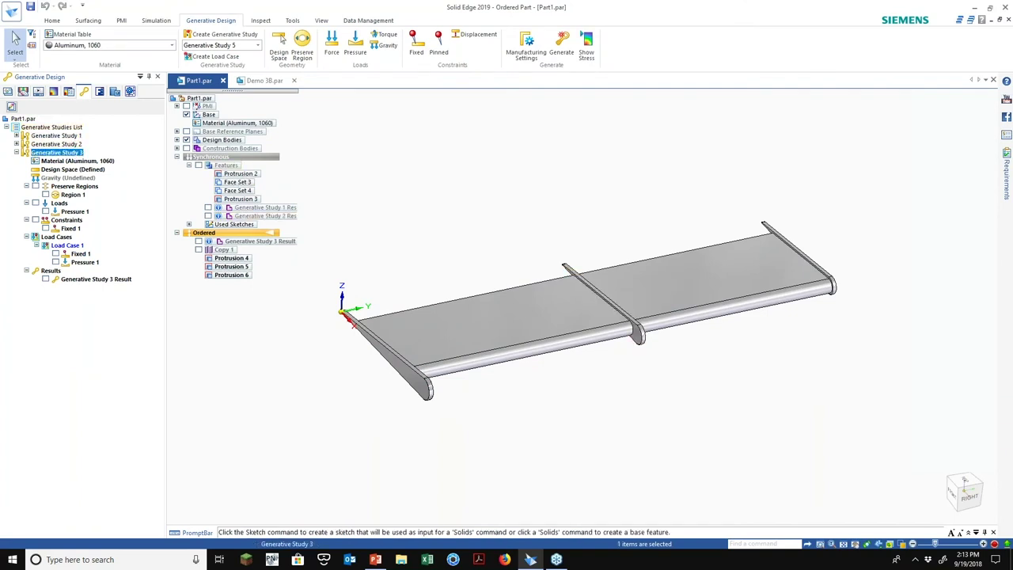
pyautogui.moveTo(238, 208)
pyautogui.click(187, 140)
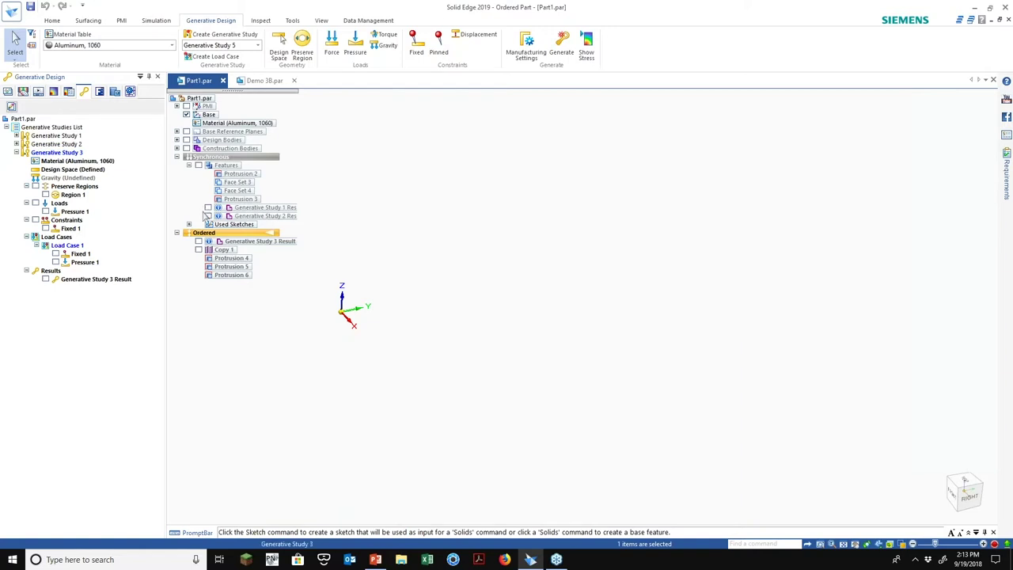
pyautogui.click(208, 208)
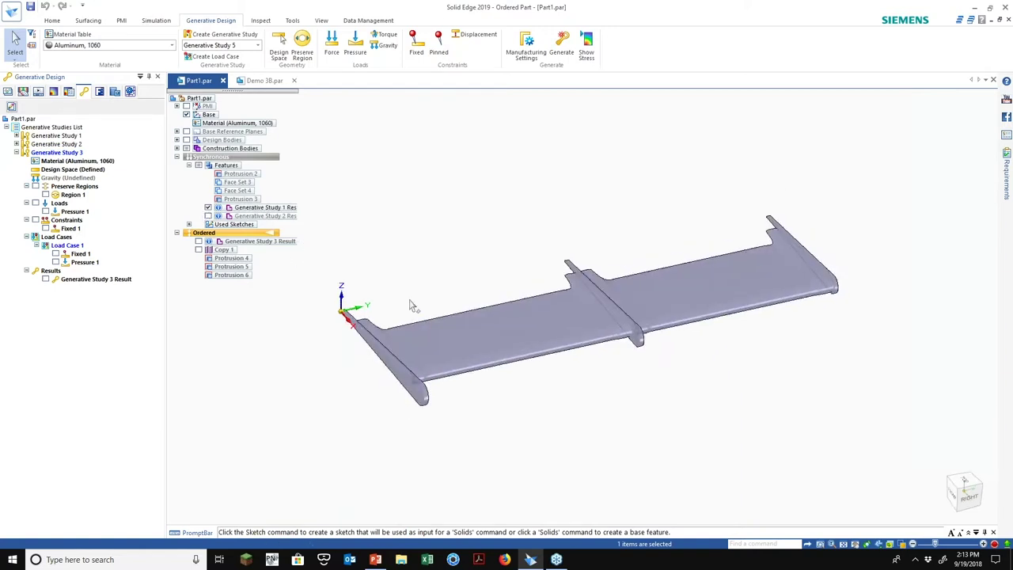
pyautogui.scroll(2, 411, 306)
pyautogui.moveTo(410, 306); pyautogui.dragTo(387, 288, button='middle')
# Step: Hide the Generative Study 1 result and display the Generative Study 2 result, examining its shape from several angles
pyautogui.click(208, 207)
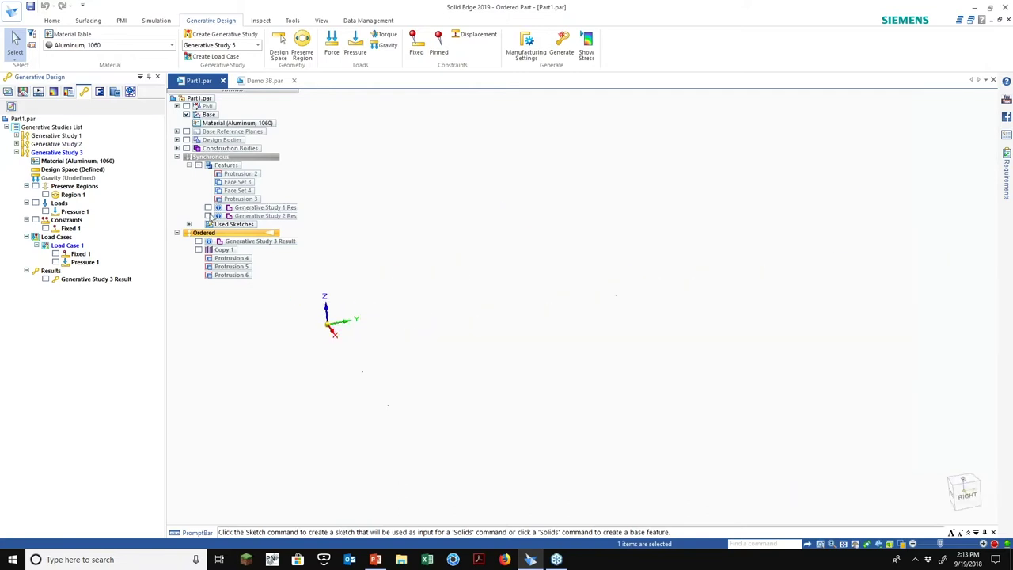
pyautogui.click(209, 216)
pyautogui.moveTo(412, 293); pyautogui.dragTo(412, 329, button='middle')
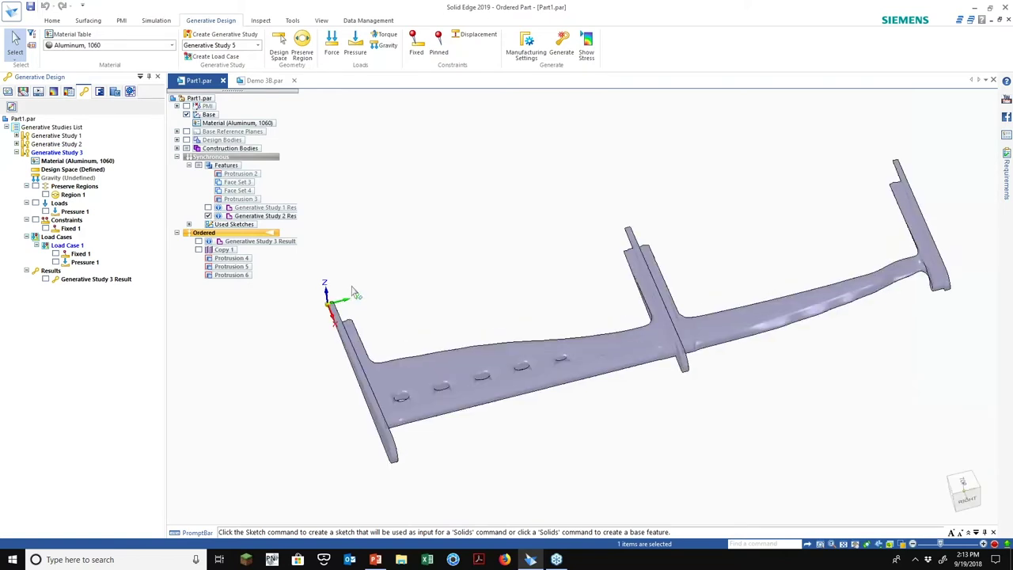
pyautogui.moveTo(552, 293); pyautogui.dragTo(578, 327, button='middle')
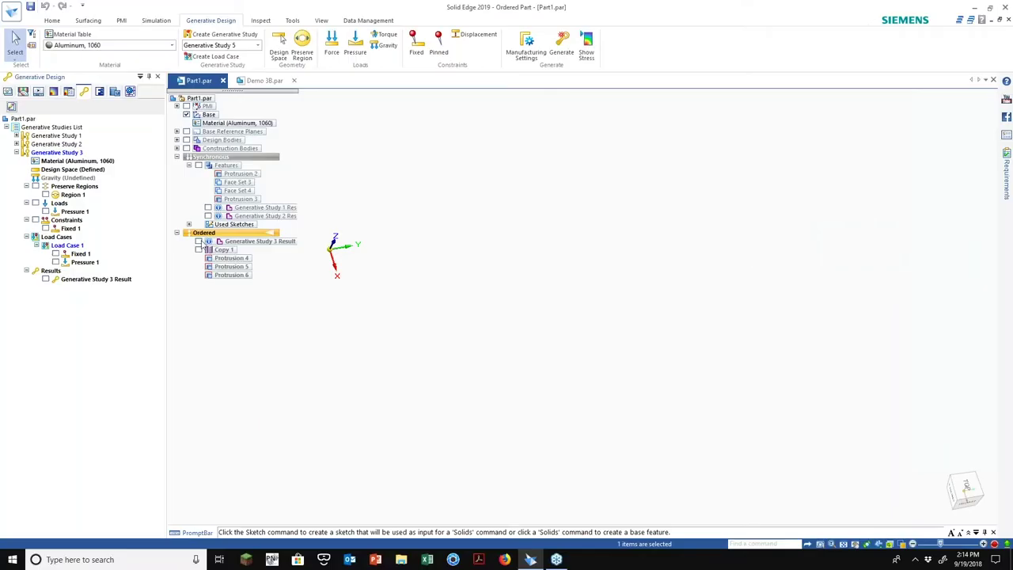
# Step: Display the Generative Study 3 result and examine its openings and ribs from several angles
pyautogui.click(200, 242)
pyautogui.moveTo(237, 368); pyautogui.dragTo(243, 396, button='middle')
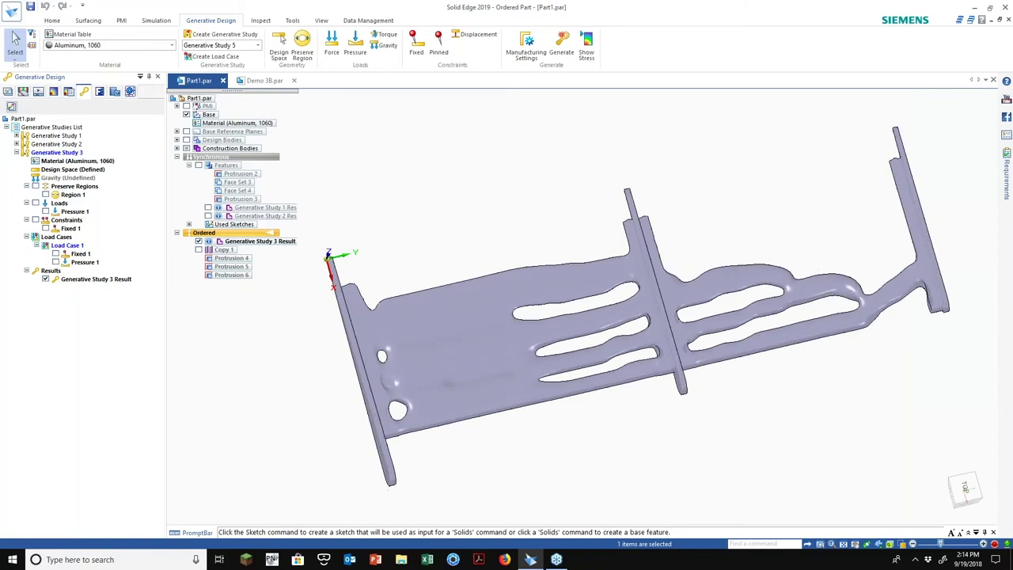
pyautogui.moveTo(658, 425)
pyautogui.mouseDown(button='middle')
pyautogui.moveTo(731, 356)
pyautogui.moveTo(679, 380)
pyautogui.moveTo(652, 369)
pyautogui.moveTo(645, 374)
pyautogui.moveTo(658, 390)
pyautogui.mouseUp(button='middle')
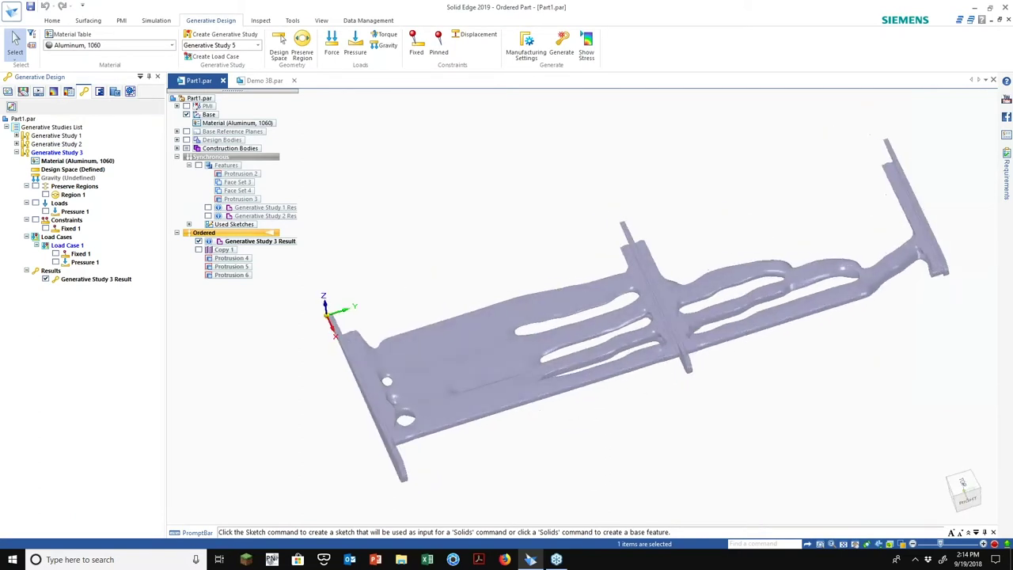
pyautogui.moveTo(699, 447)
pyautogui.mouseDown(button='middle')
pyautogui.moveTo(617, 373)
pyautogui.moveTo(713, 398)
pyautogui.moveTo(733, 436)
pyautogui.moveTo(740, 430)
pyautogui.moveTo(290, 353)
pyautogui.mouseUp(button='middle')
pyautogui.scroll(-2, 616, 446)
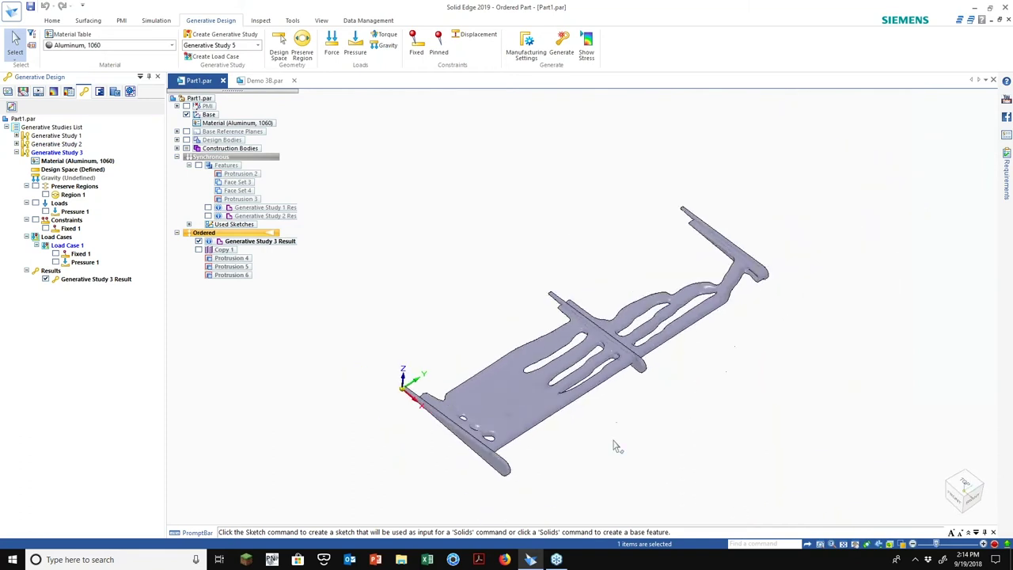
pyautogui.moveTo(616, 445)
pyautogui.mouseDown(button='middle')
pyautogui.moveTo(615, 407)
pyautogui.moveTo(583, 412)
pyautogui.moveTo(584, 453)
pyautogui.mouseUp(button='middle')
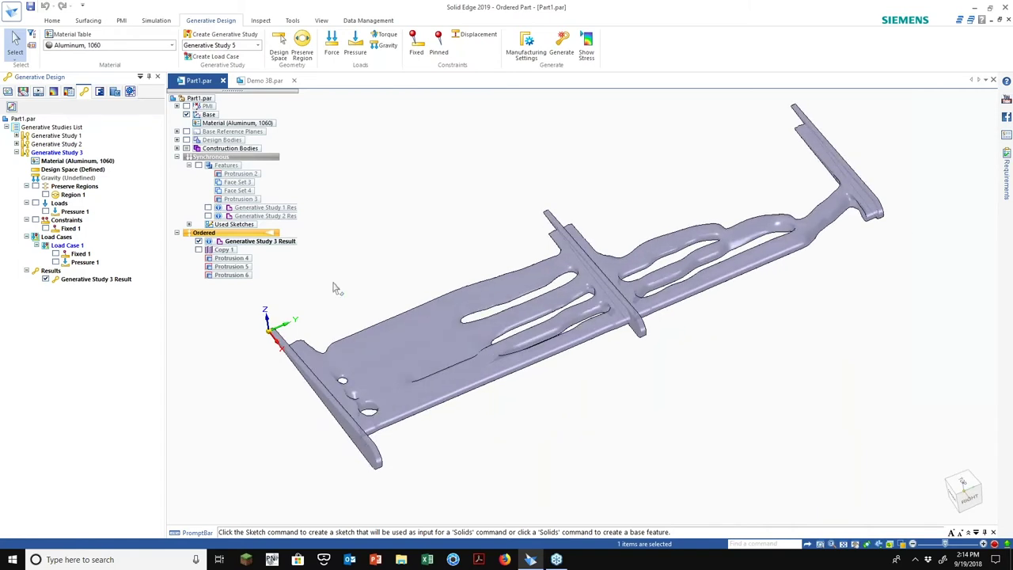
# Step: Hide the Generative Study 3 result and show the design bodies of the wing again
pyautogui.click(198, 240)
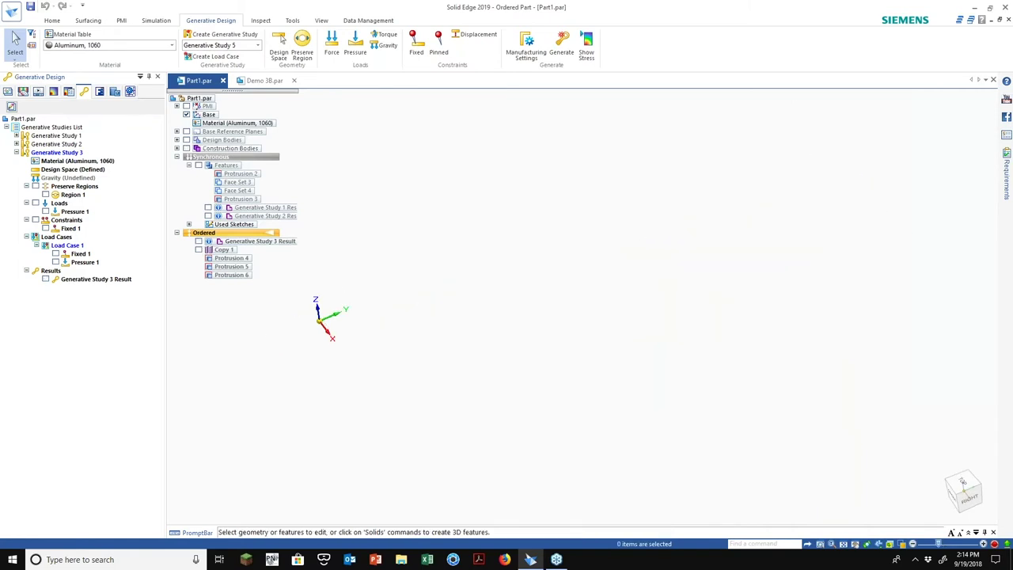
pyautogui.click(186, 140)
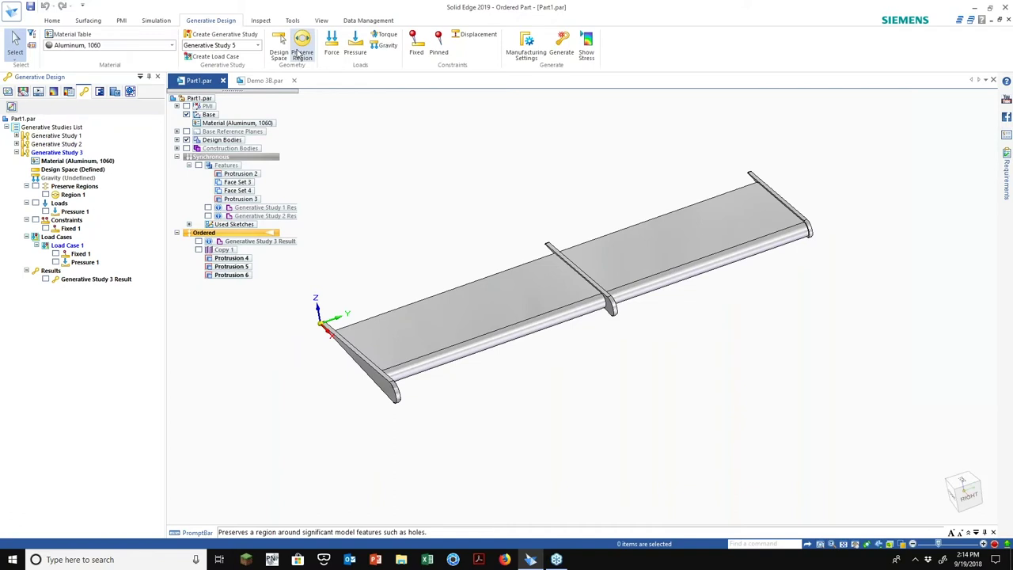
pyautogui.scroll(5, 430, 408)
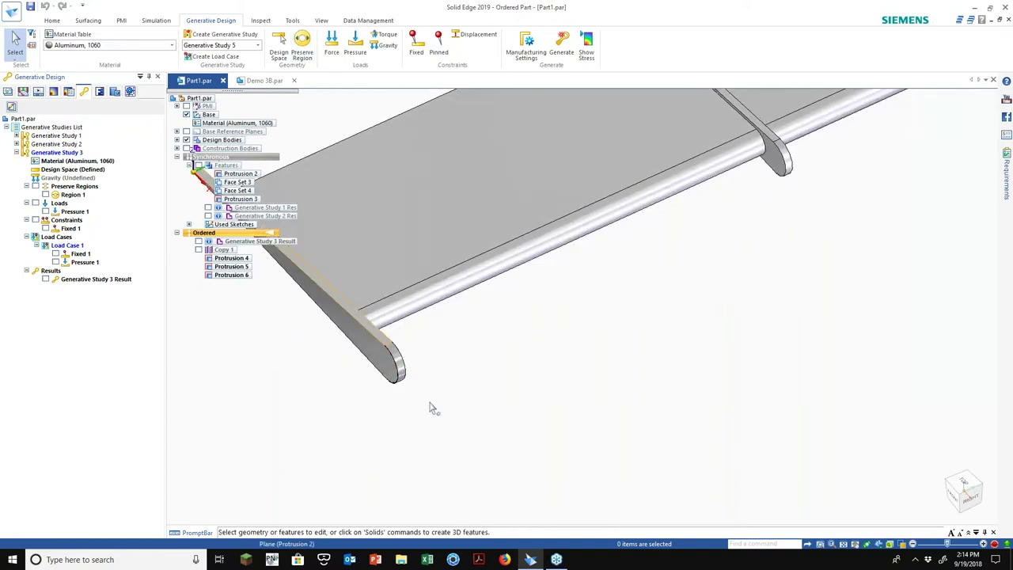
pyautogui.scroll(-5, 429, 408)
pyautogui.scroll(3, 380, 360)
pyautogui.scroll(-4, 414, 380)
pyautogui.moveTo(414, 381)
pyautogui.mouseDown(button='middle')
pyautogui.moveTo(399, 344)
pyautogui.moveTo(409, 366)
pyautogui.mouseUp(button='middle')
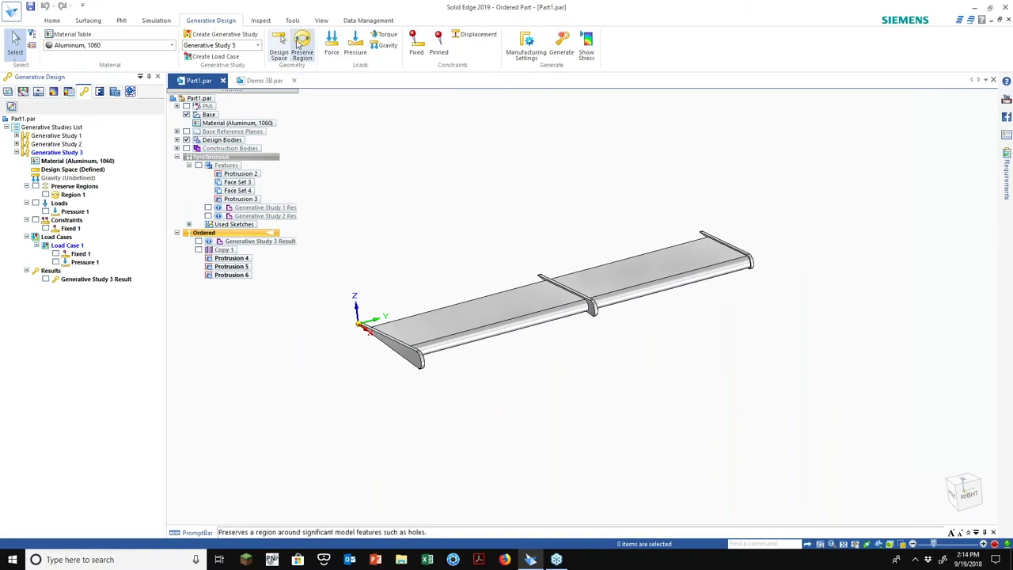
# Step: Add a preserve region with a 0.177 in offset on the faces of all three wing ribs
pyautogui.click(301, 45)
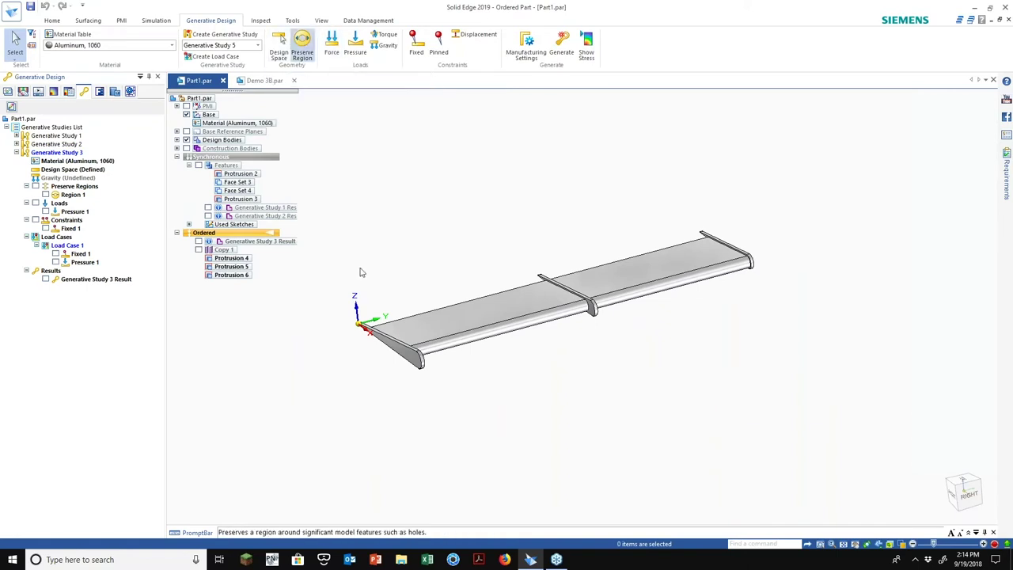
pyautogui.click(455, 425)
pyautogui.click(644, 369)
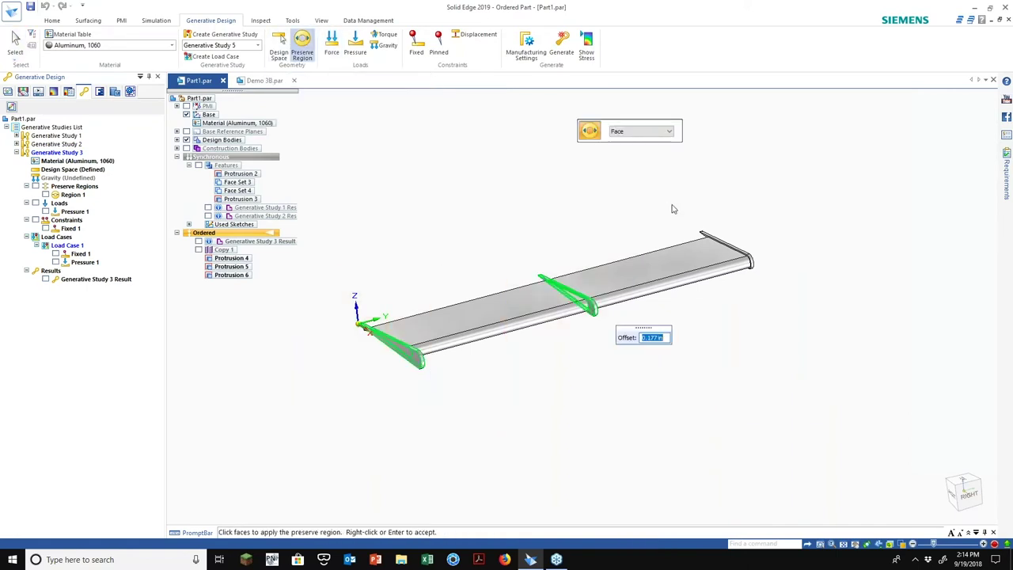
pyautogui.click(772, 292)
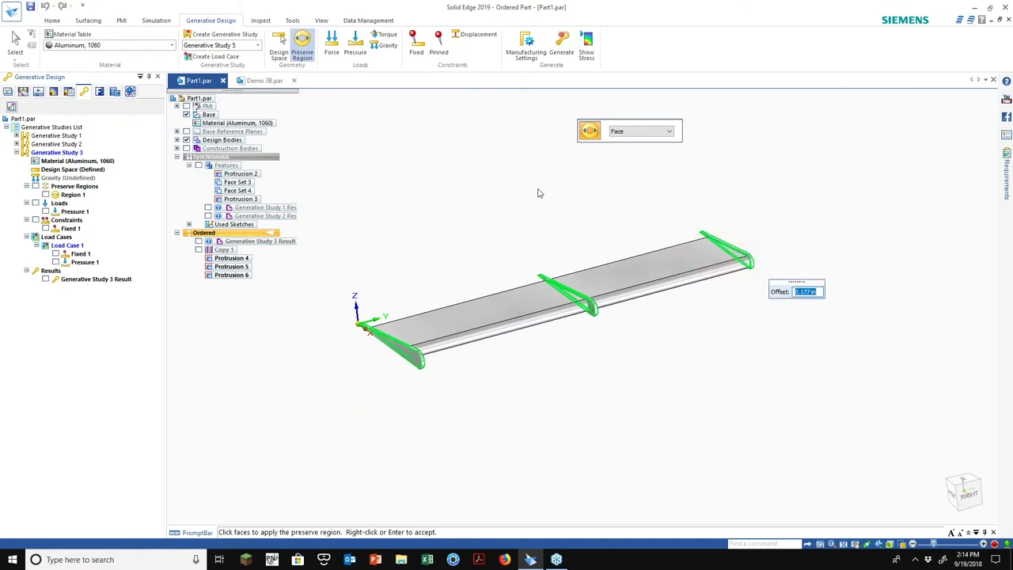
pyautogui.rightClick(519, 226)
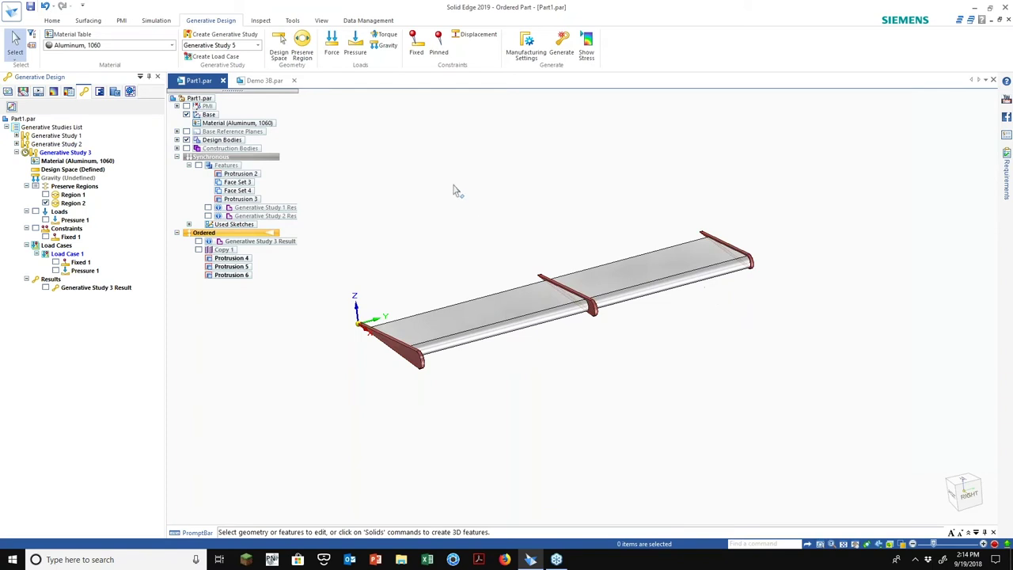
# Step: Apply a 3 psi pressure load with a 0.177 in offset to the edge faces of the end rib farthest from the origin
pyautogui.click(358, 46)
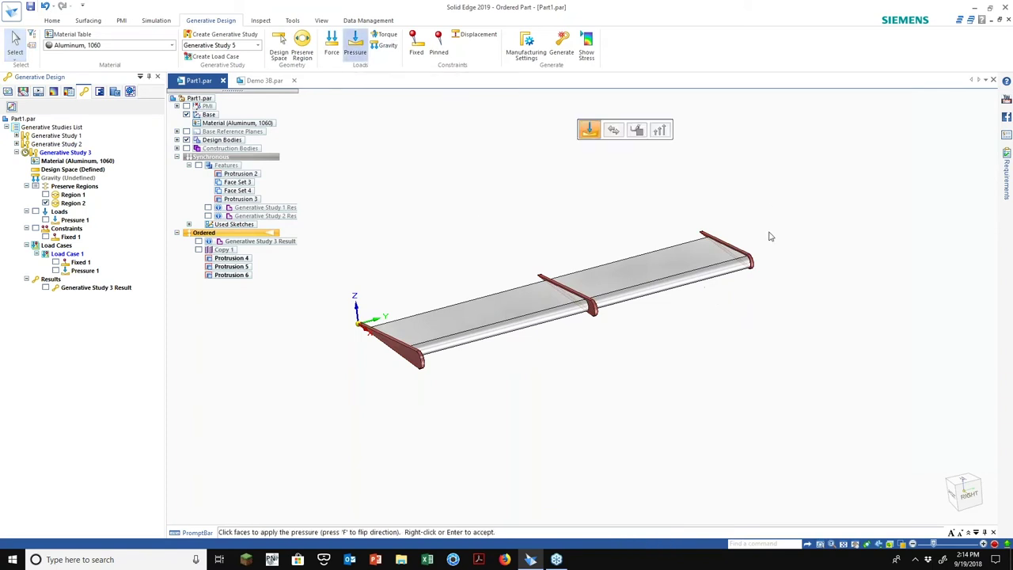
pyautogui.scroll(3, 753, 212)
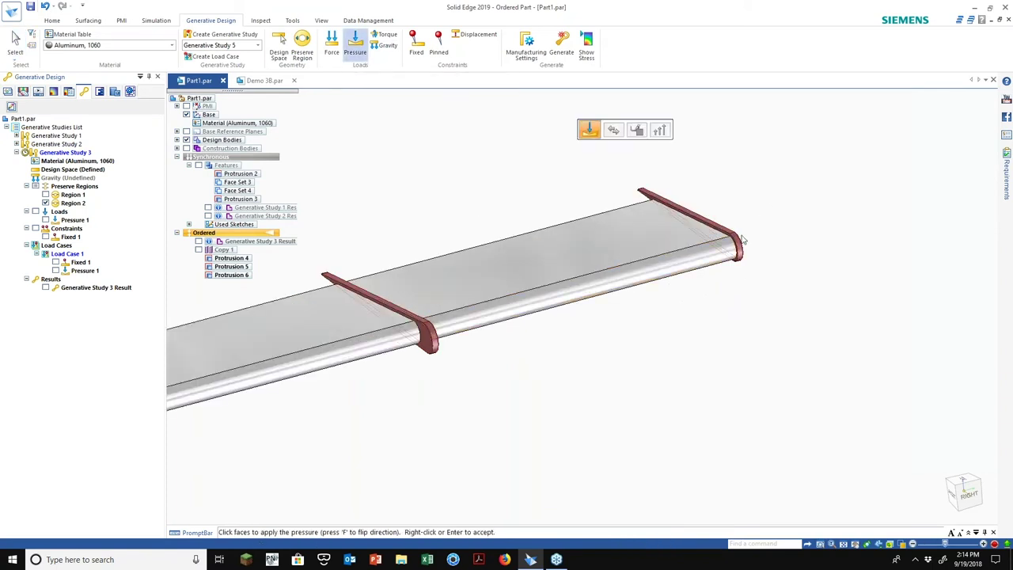
pyautogui.scroll(3, 736, 237)
pyautogui.click(697, 225)
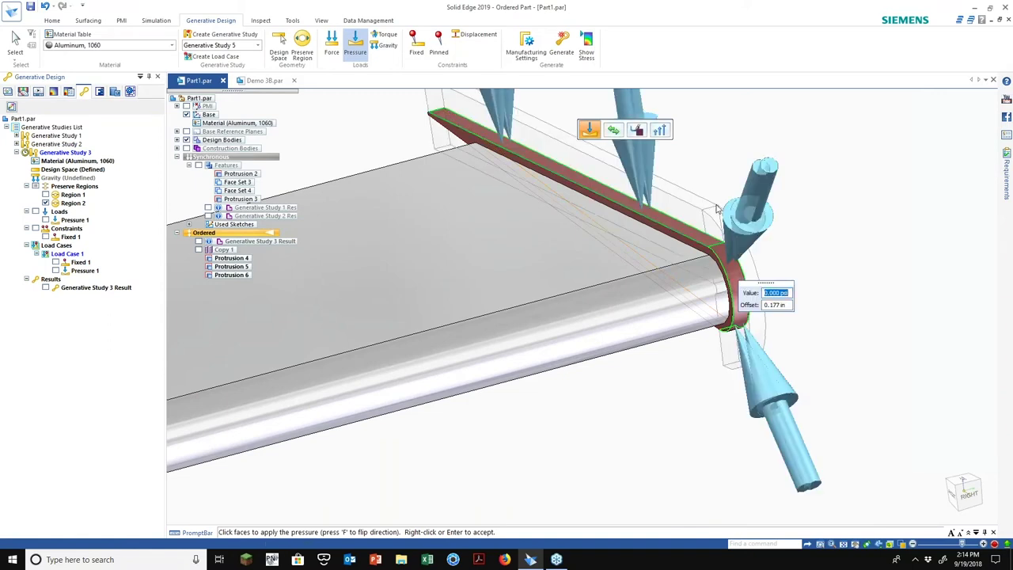
pyautogui.scroll(-5, 704, 205)
pyautogui.write('3')
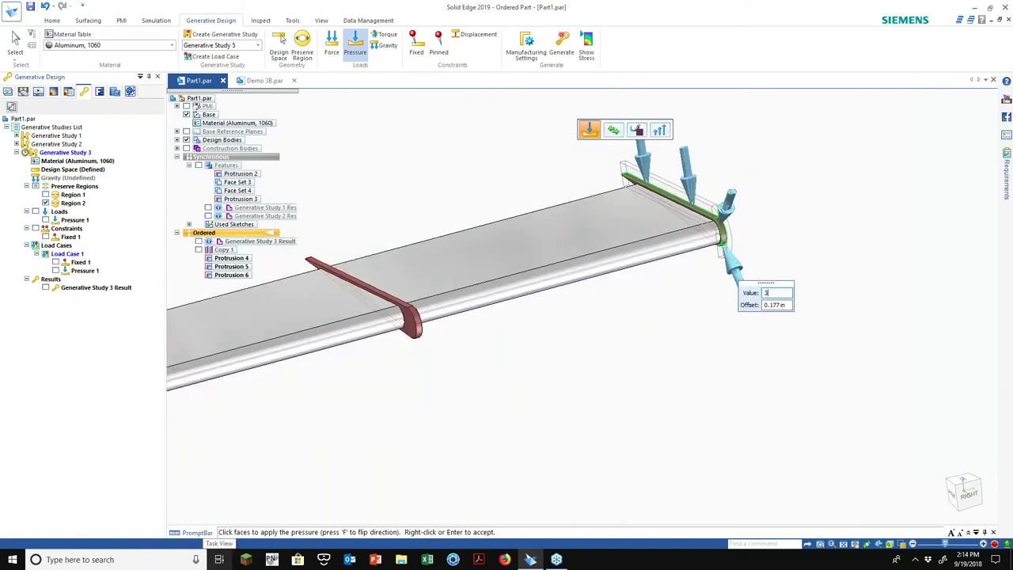
pyautogui.press('Return')
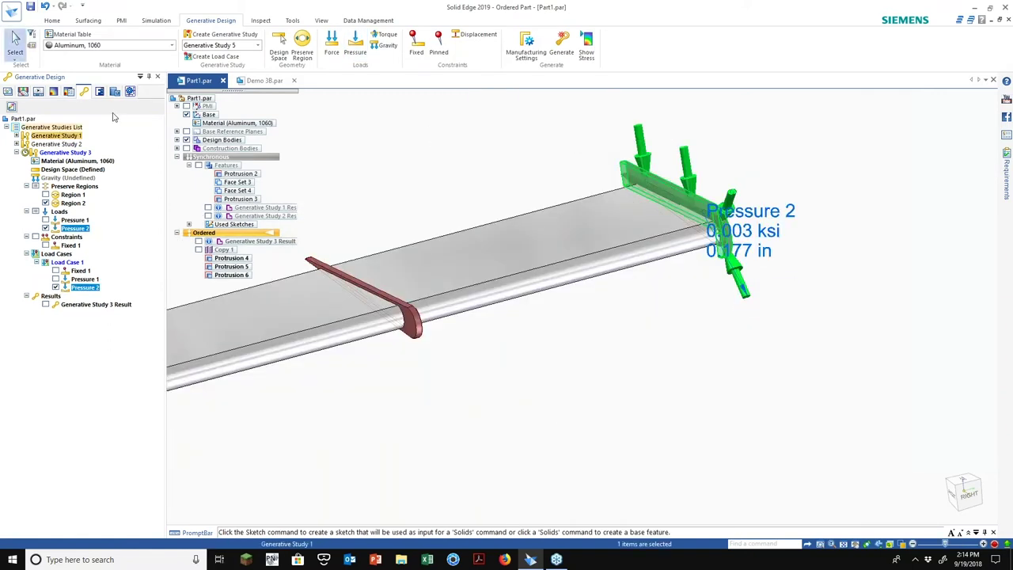
pyautogui.scroll(-2, 195, 117)
pyautogui.keyDown('shift'); pyautogui.moveTo(474, 269); pyautogui.dragTo(672, 294, button='middle'); pyautogui.keyUp('shift')
pyautogui.press('Escape')
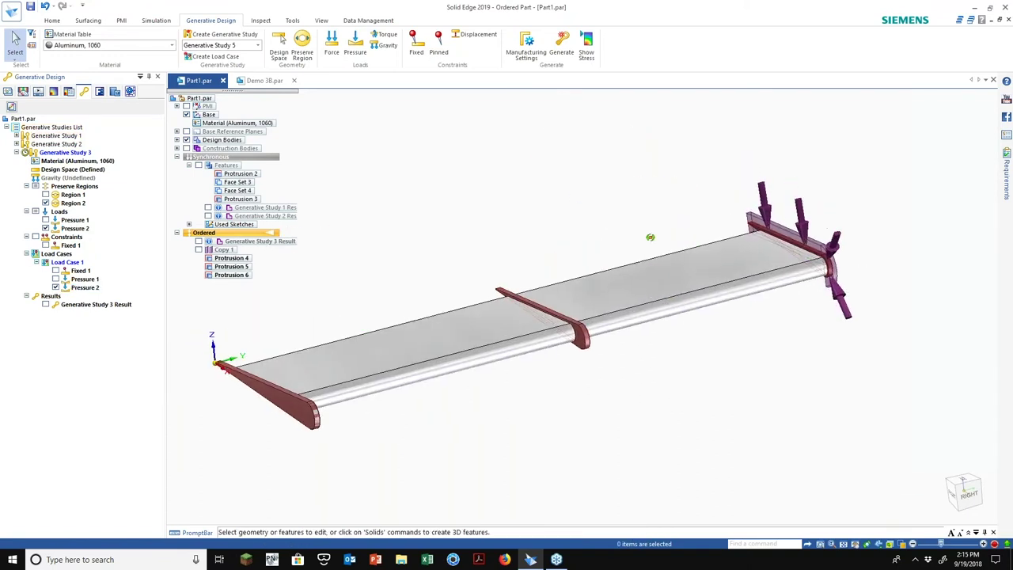
# Step: Apply a fixed constraint with a 0.177 in offset to the outer face of the end rib at the origin
pyautogui.moveTo(652, 235); pyautogui.dragTo(654, 193, button='middle')
pyautogui.click(416, 44)
pyautogui.scroll(3, 327, 430)
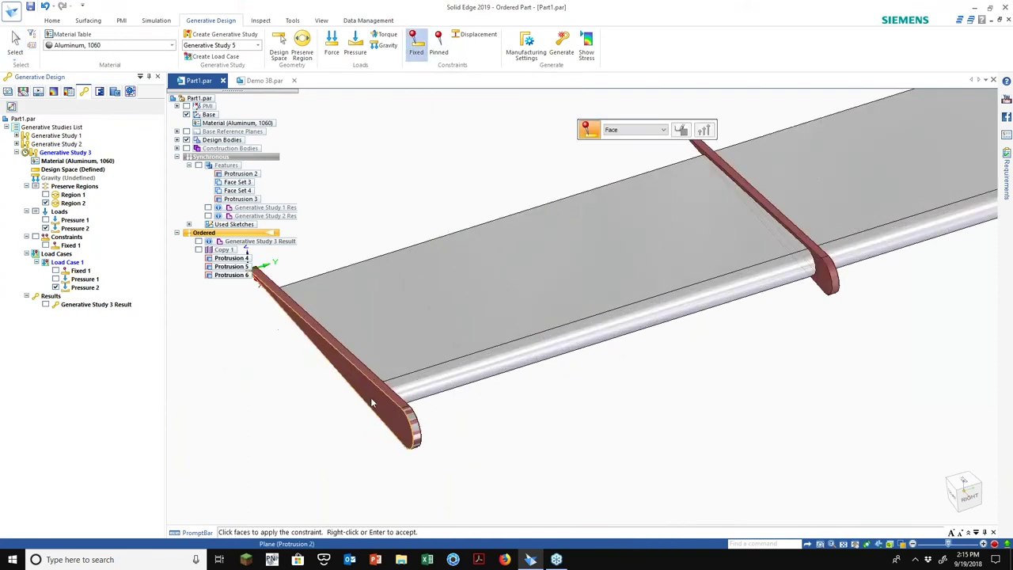
pyautogui.click(371, 404)
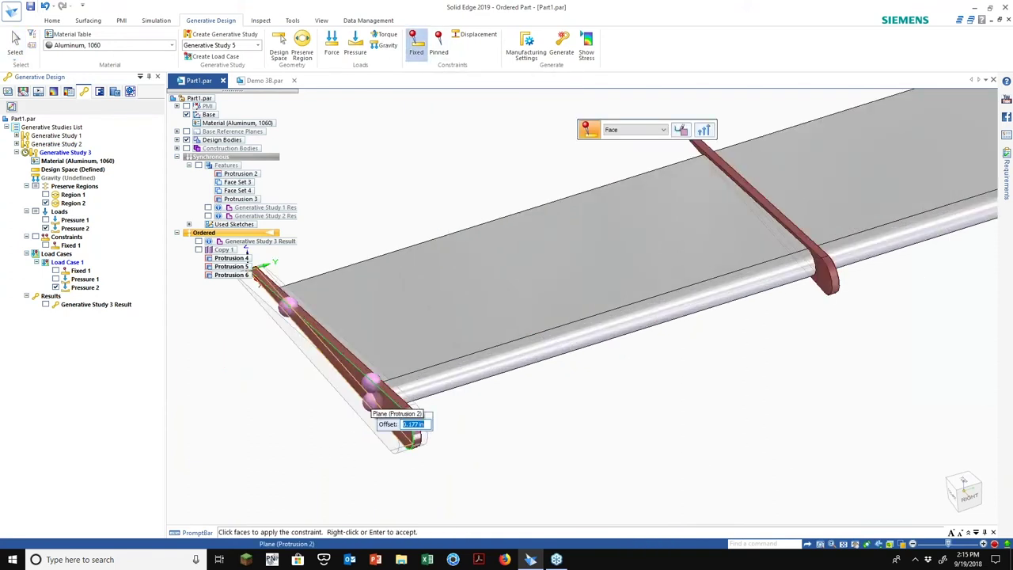
pyautogui.rightClick(370, 406)
pyautogui.scroll(-2, 347, 455)
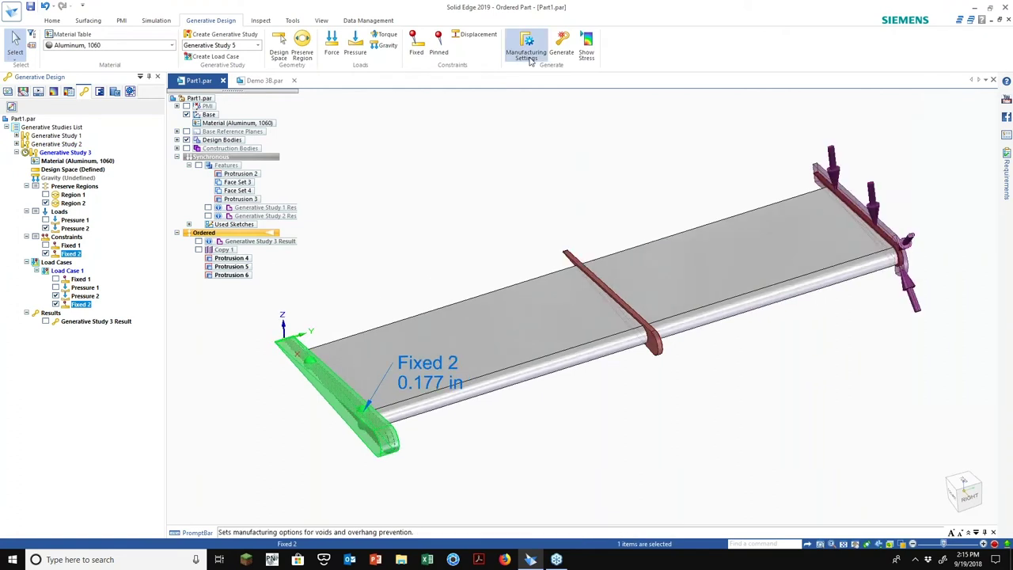
# Step: In the manufacturing settings, set the overhang prevention axis to Z and the material extrusion axis to Y
pyautogui.click(530, 61)
pyautogui.moveTo(425, 192); pyautogui.dragTo(278, 95)
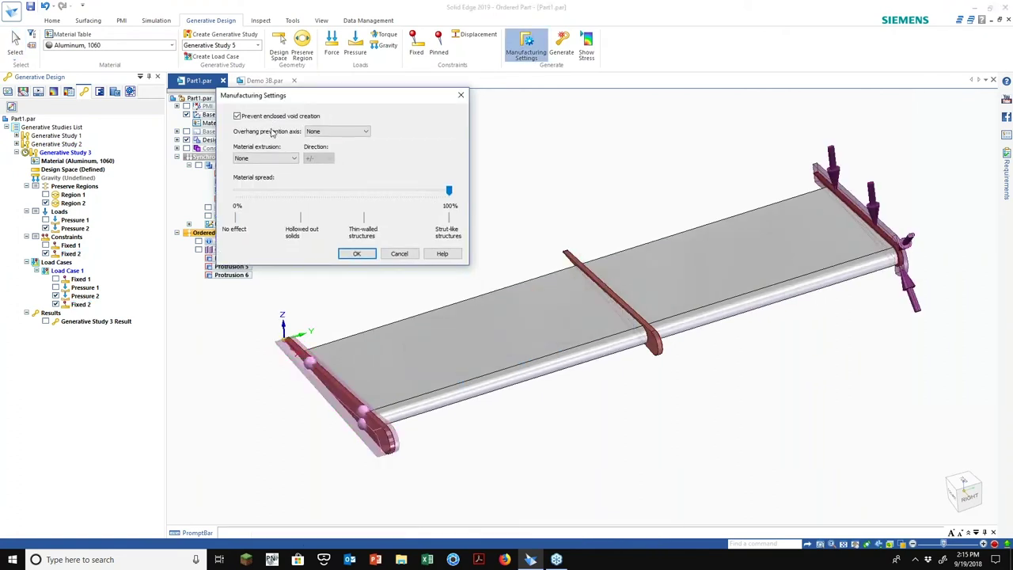
pyautogui.click(331, 132)
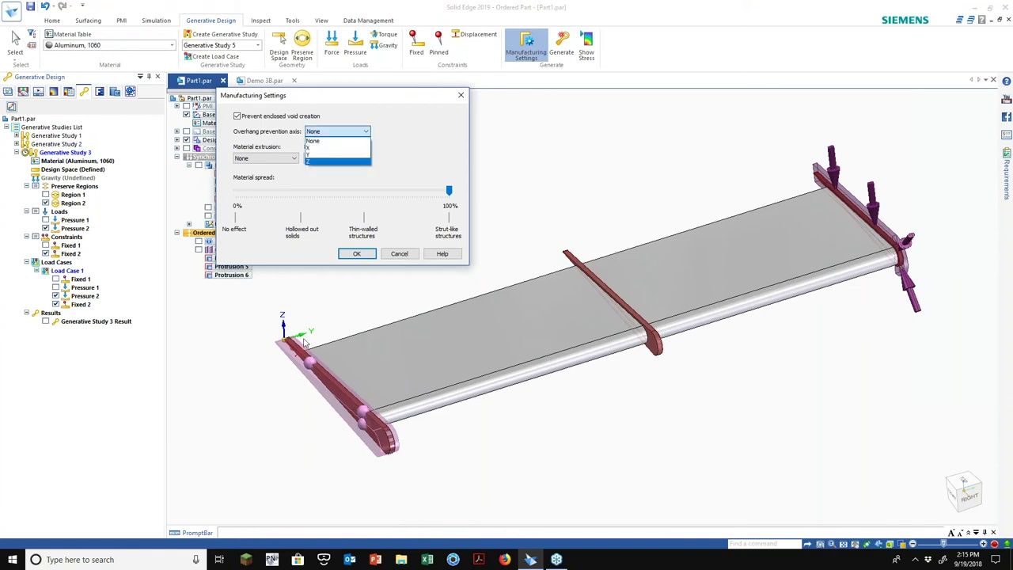
pyautogui.click(326, 162)
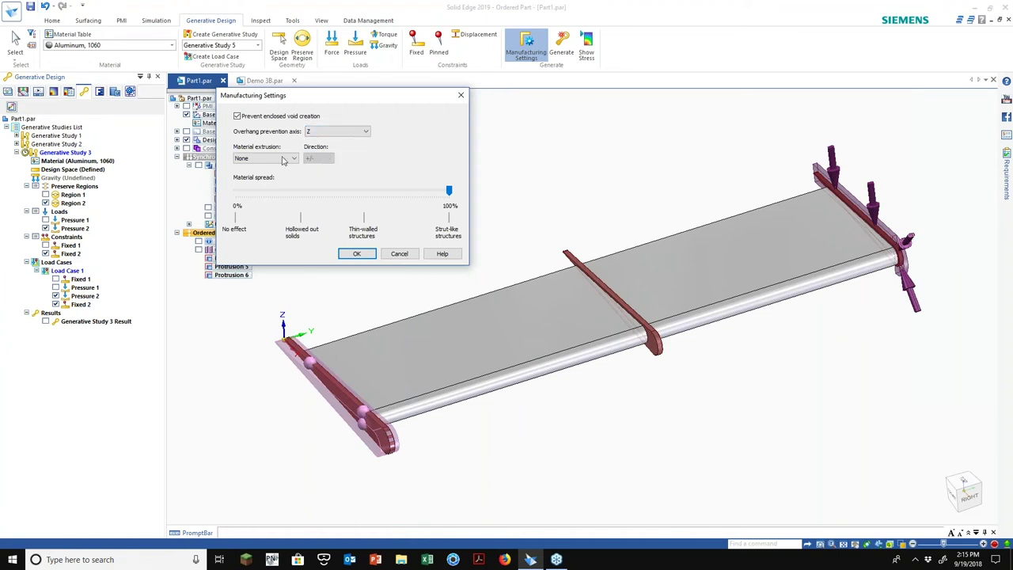
pyautogui.click(278, 158)
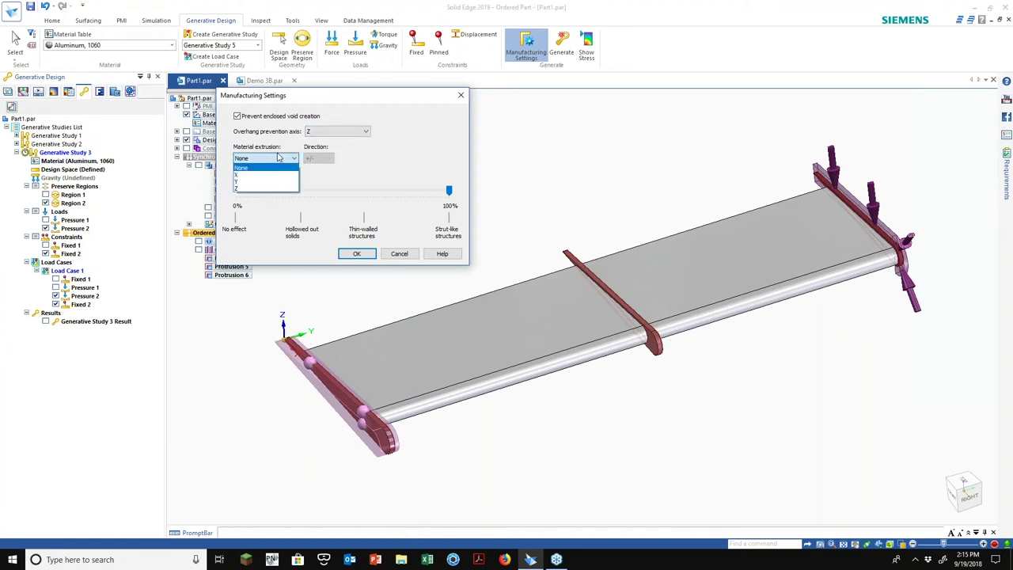
pyautogui.click(278, 182)
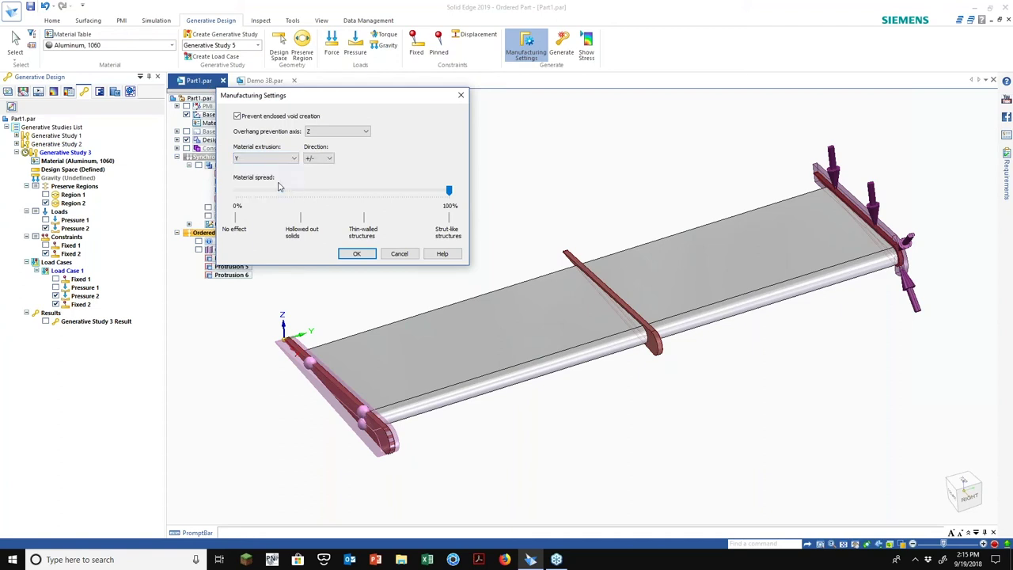
# Step: Reduce the material spread to about 21% and accept the manufacturing settings
pyautogui.click(407, 194)
pyautogui.moveTo(334, 208); pyautogui.dragTo(279, 213)
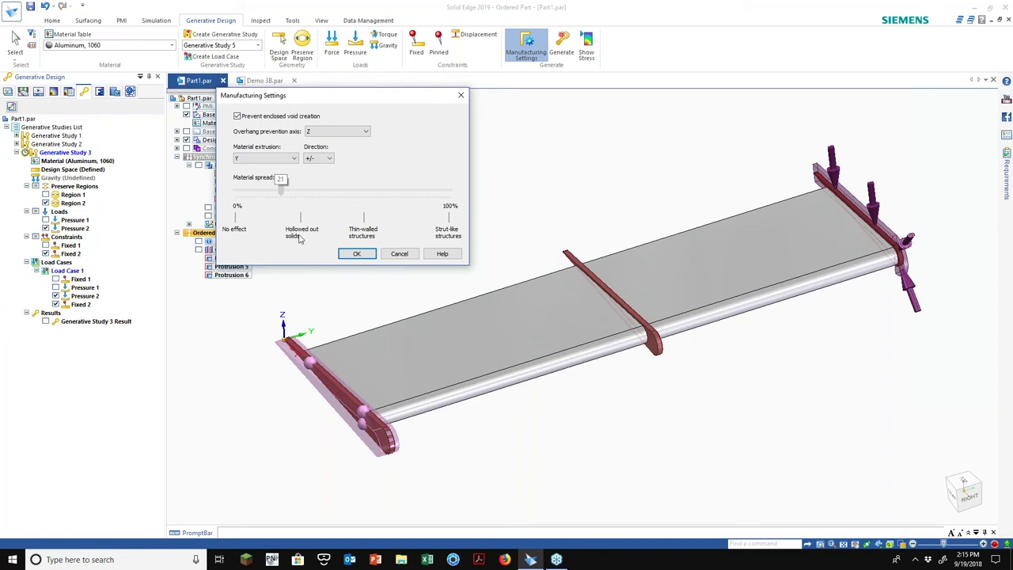
pyautogui.click(356, 255)
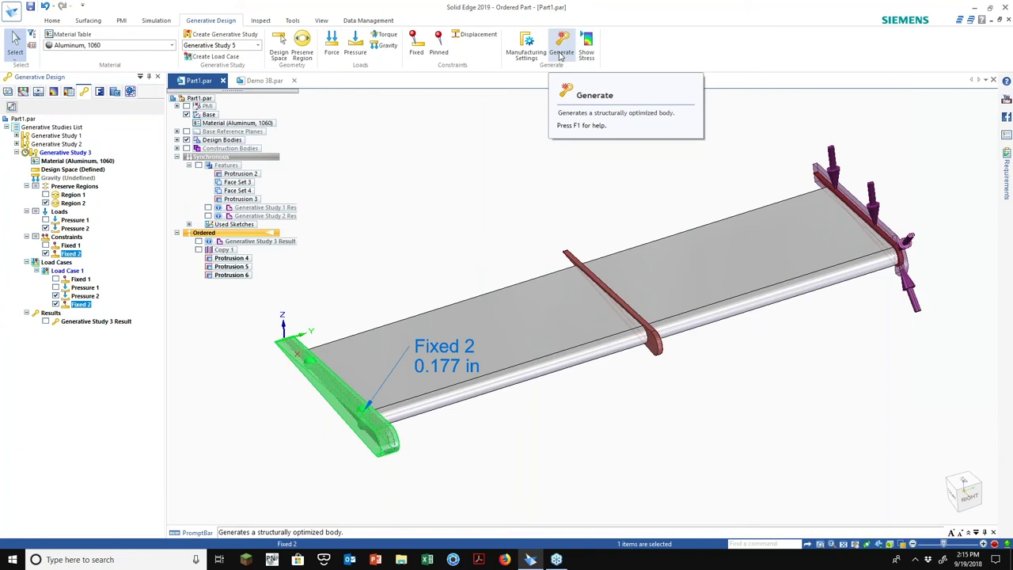
pyautogui.click(492, 188)
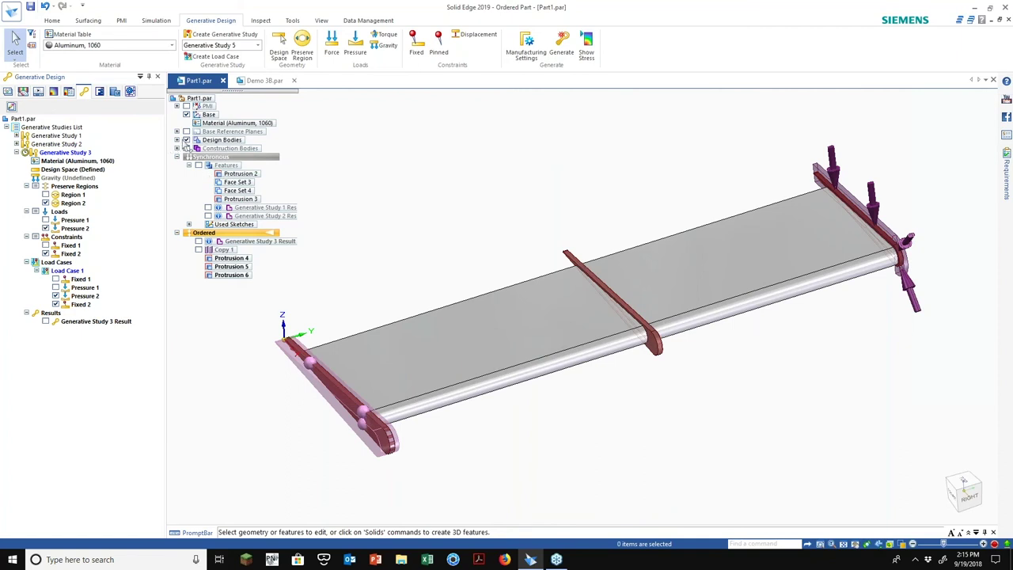
# Step: Hide the design bodies and show the Generative Study 1 and Generative Study 2 results one at a time, leaving Study 2 displayed
pyautogui.click(186, 140)
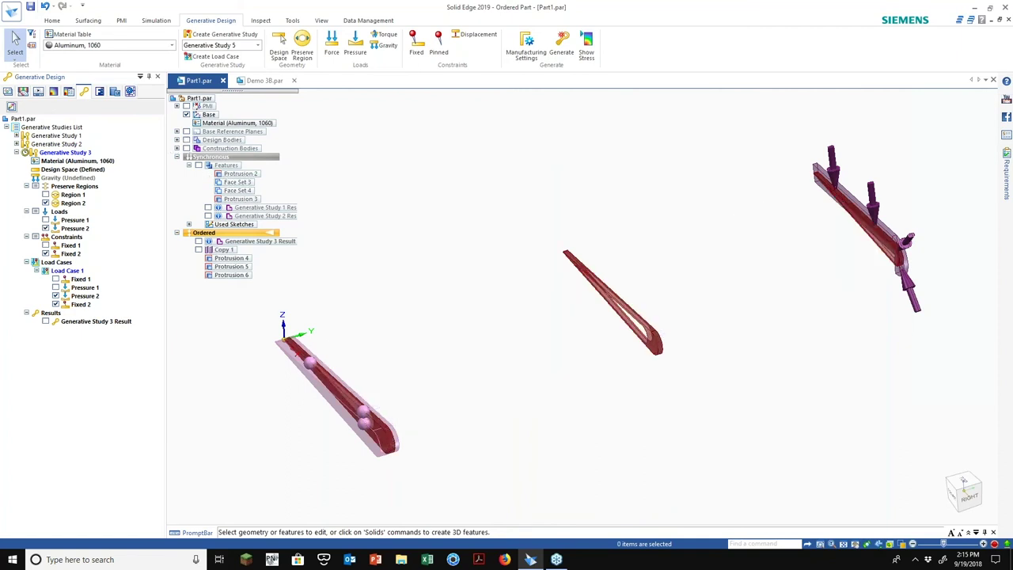
pyautogui.click(208, 208)
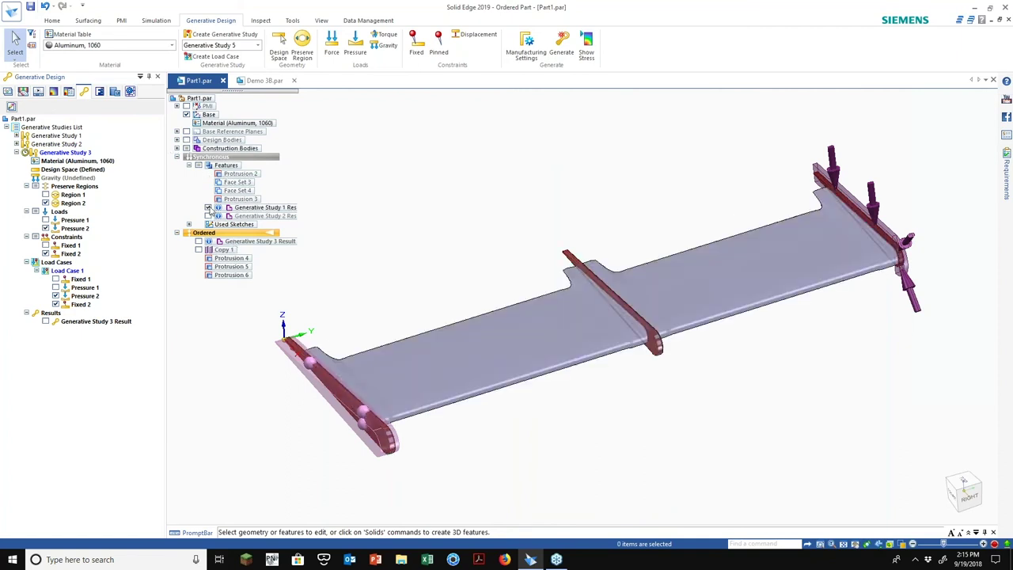
pyautogui.click(208, 208)
pyautogui.click(209, 216)
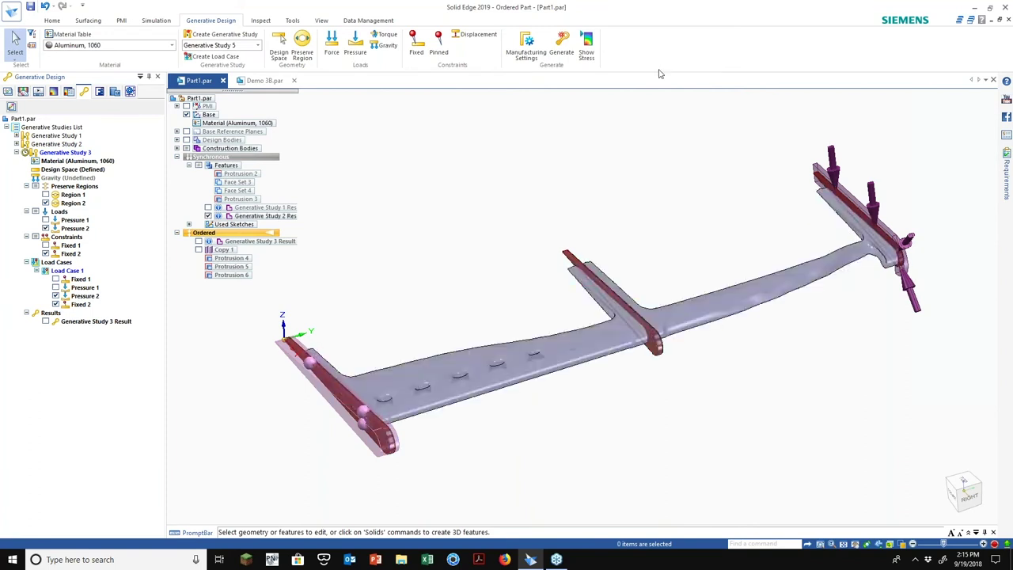
# Step: Display the stress plot on the Generative Study 3 result
pyautogui.click(586, 47)
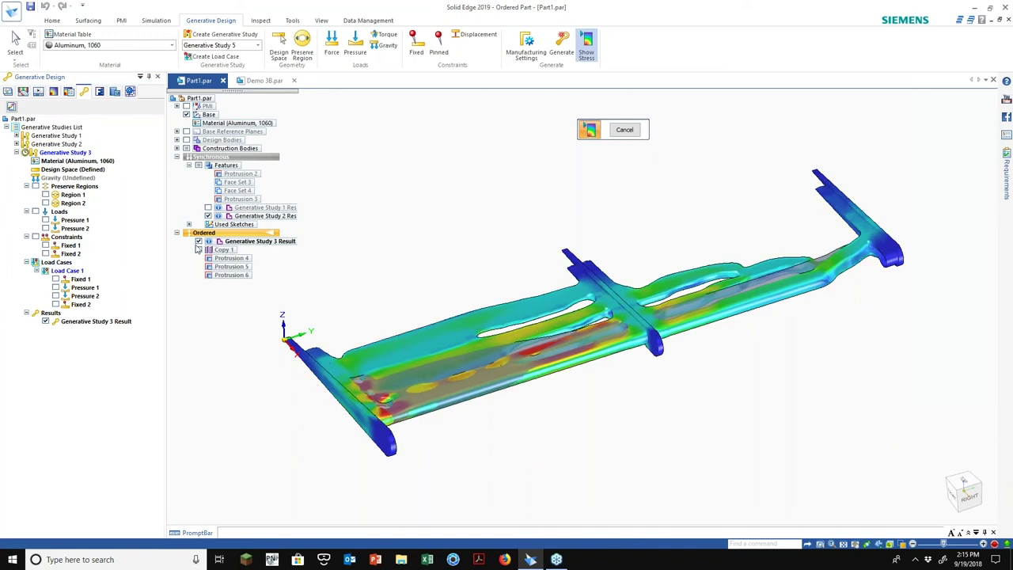
pyautogui.click(583, 54)
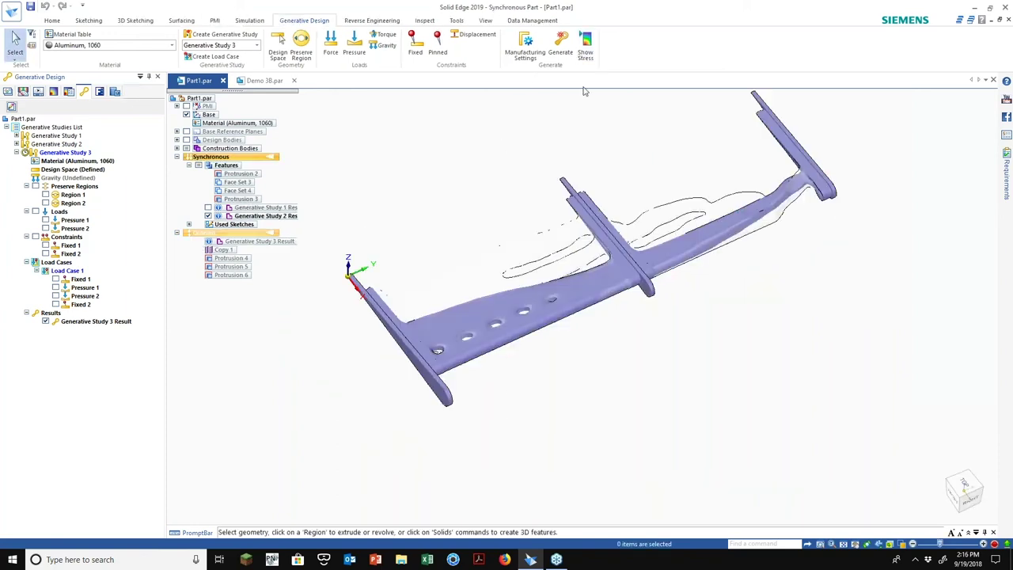
pyautogui.click(584, 52)
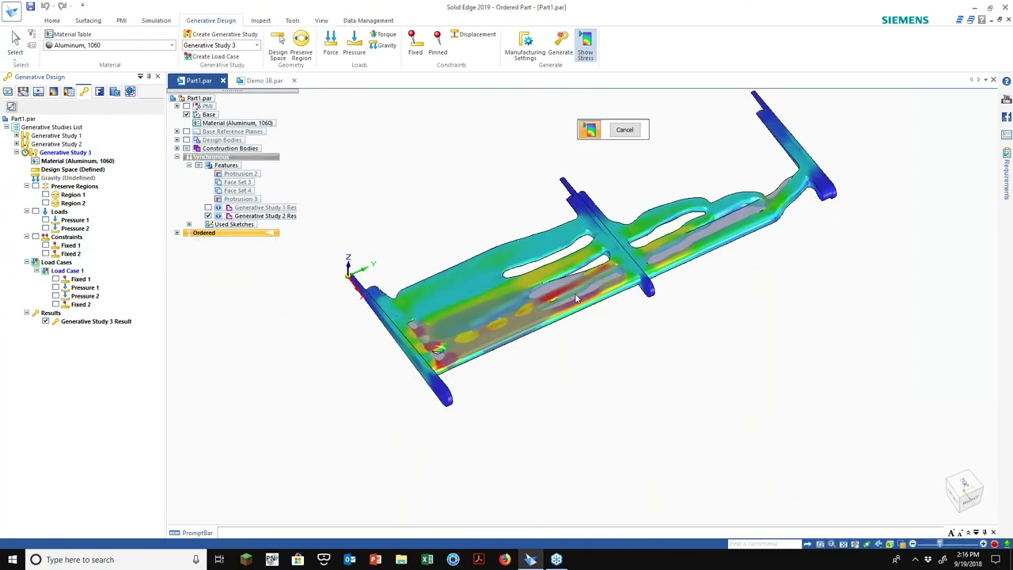
# Step: Examine the stress distribution across the wing's panels and ribs, including the holes close to the end rib at the origin
pyautogui.scroll(4, 576, 299)
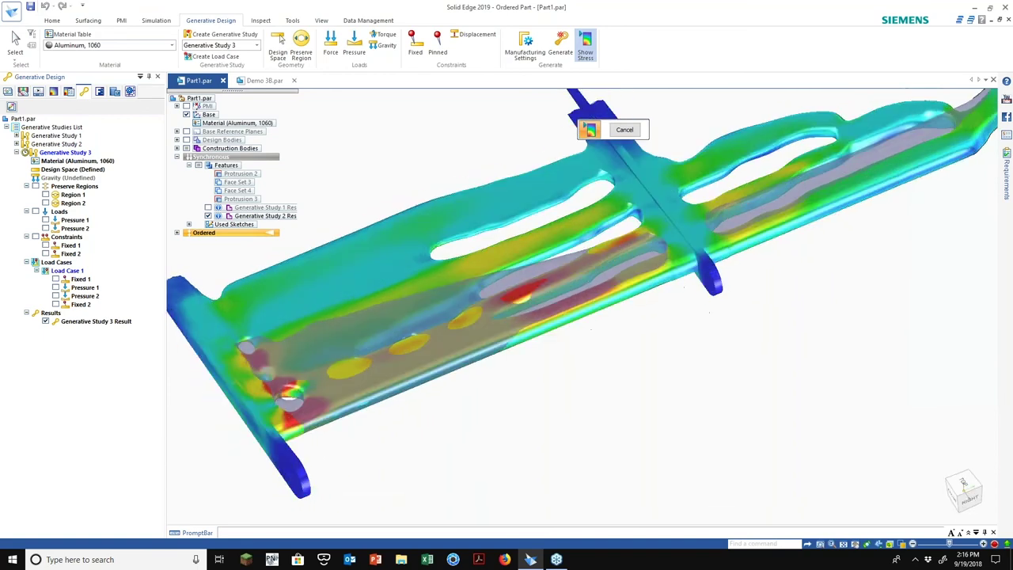
pyautogui.scroll(2, 519, 305)
pyautogui.scroll(-3, 527, 299)
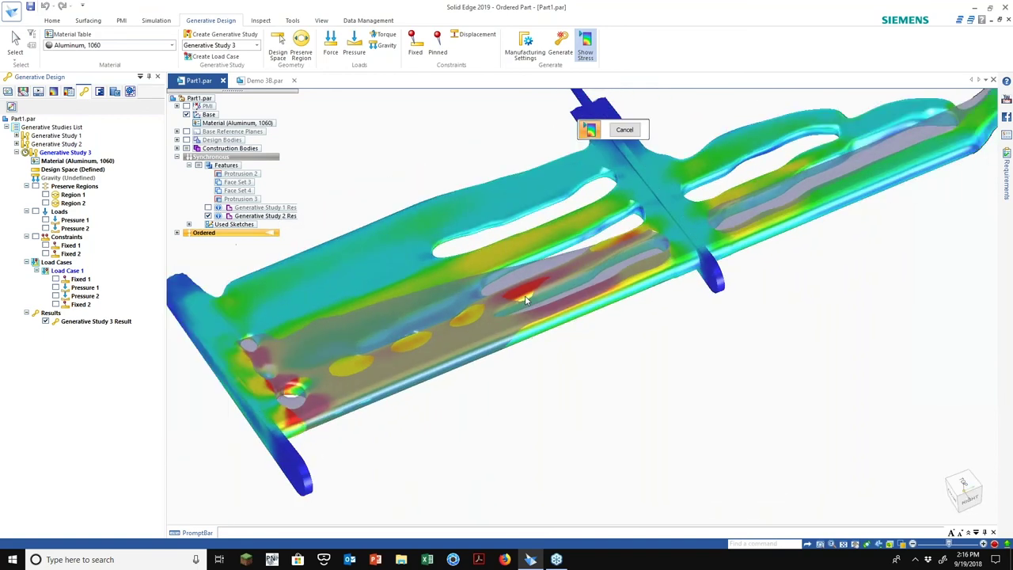
pyautogui.scroll(3, 557, 338)
pyautogui.scroll(-2, 557, 338)
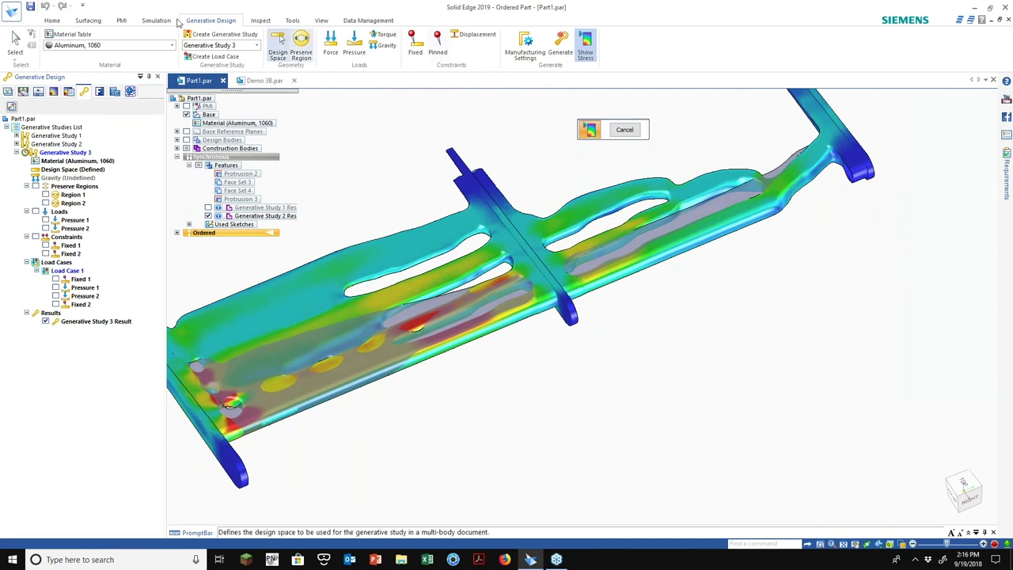
pyautogui.click(152, 20)
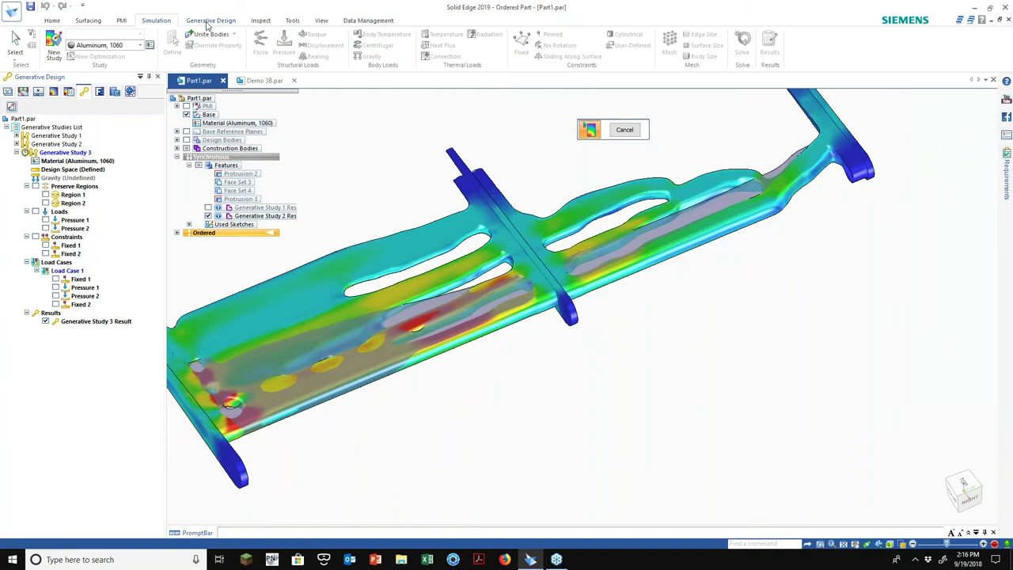
pyautogui.click(209, 20)
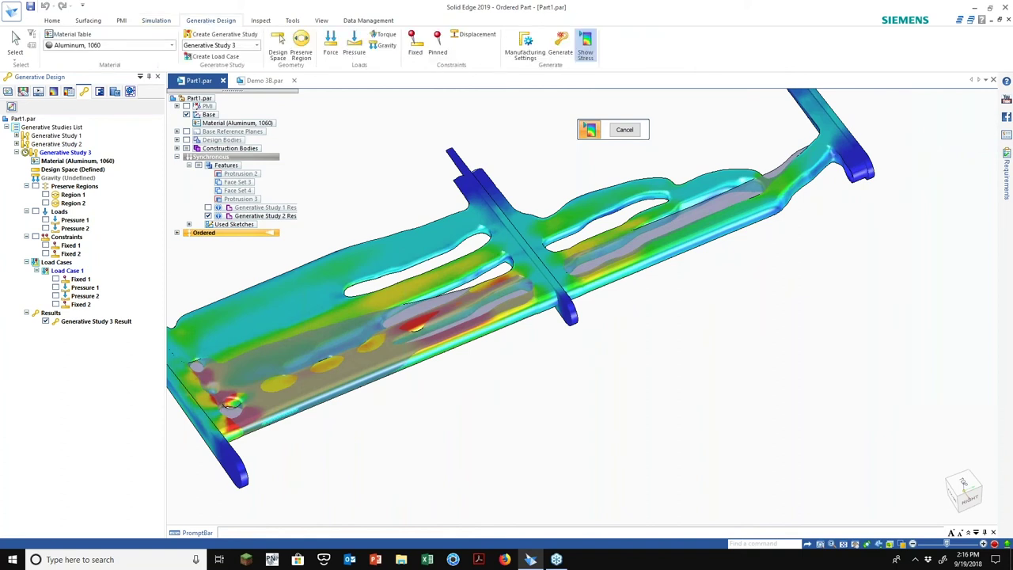
pyautogui.keyDown('shift'); pyautogui.moveTo(636, 378); pyautogui.dragTo(668, 402, button='middle'); pyautogui.keyUp('shift')
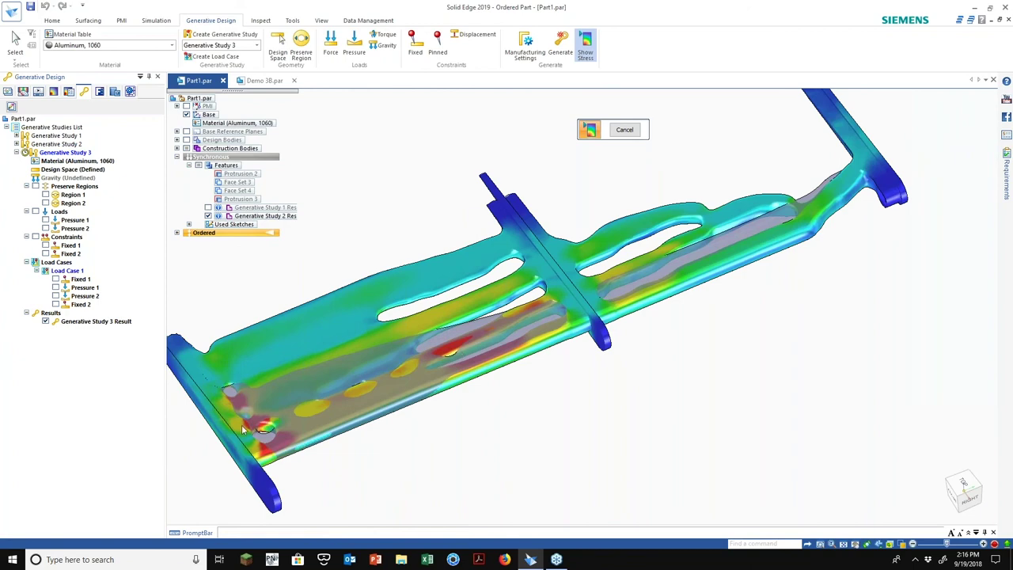
pyautogui.scroll(3, 462, 352)
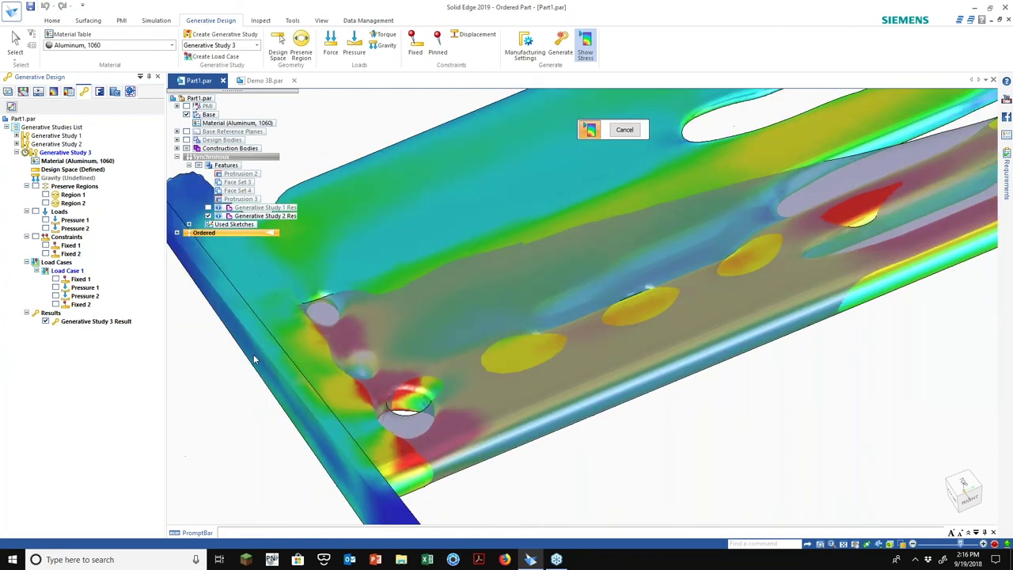
pyautogui.scroll(-2, 254, 354)
pyautogui.scroll(-3, 492, 289)
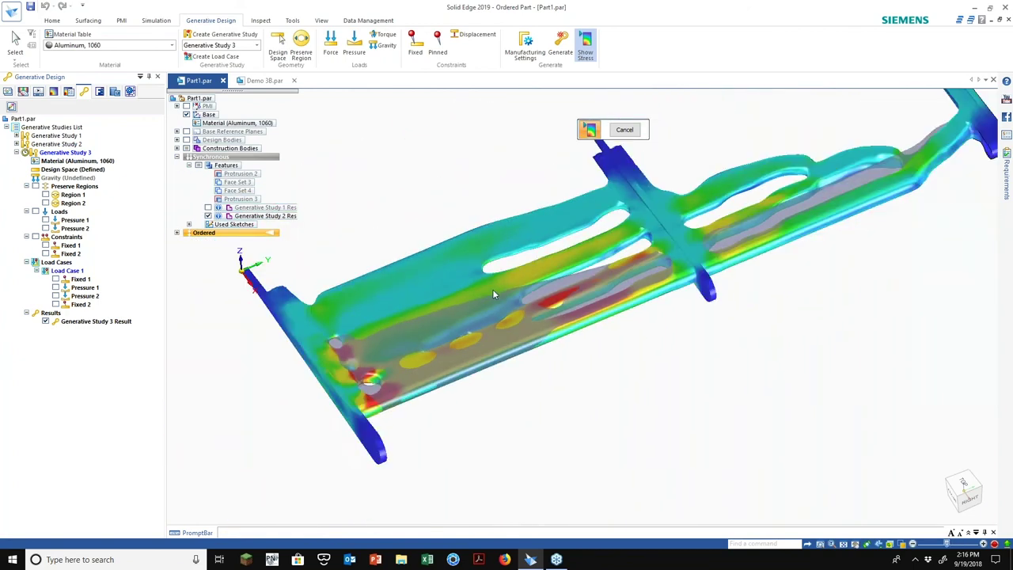
pyautogui.moveTo(479, 310)
pyautogui.mouseDown(button='middle')
pyautogui.moveTo(477, 286)
pyautogui.moveTo(472, 301)
pyautogui.mouseUp(button='middle')
pyautogui.moveTo(452, 193)
pyautogui.keyDown('shift'); pyautogui.mouseDown(button='middle')
pyautogui.moveTo(418, 221)
pyautogui.moveTo(450, 209)
pyautogui.mouseUp(button='middle'); pyautogui.keyUp('shift')
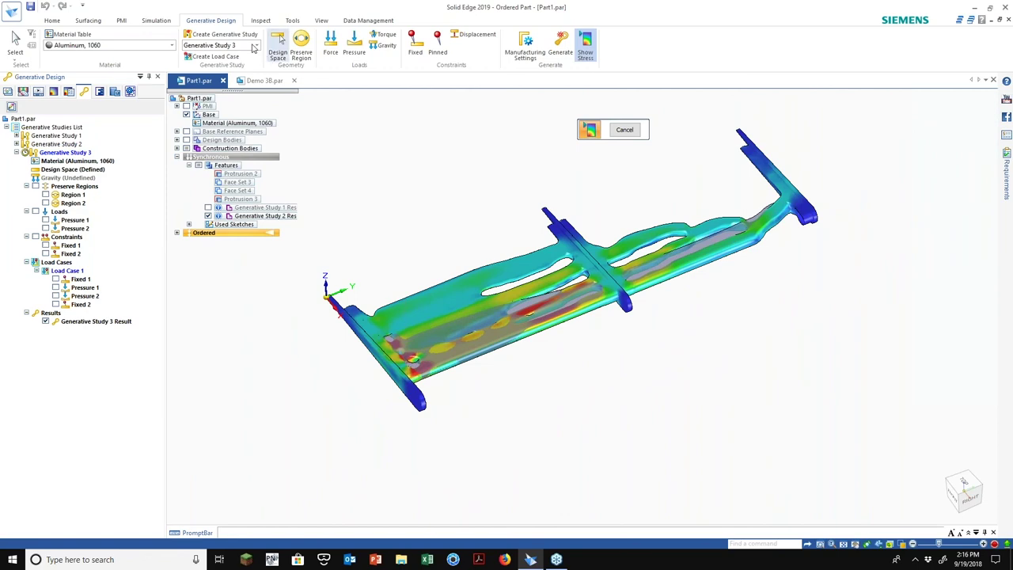